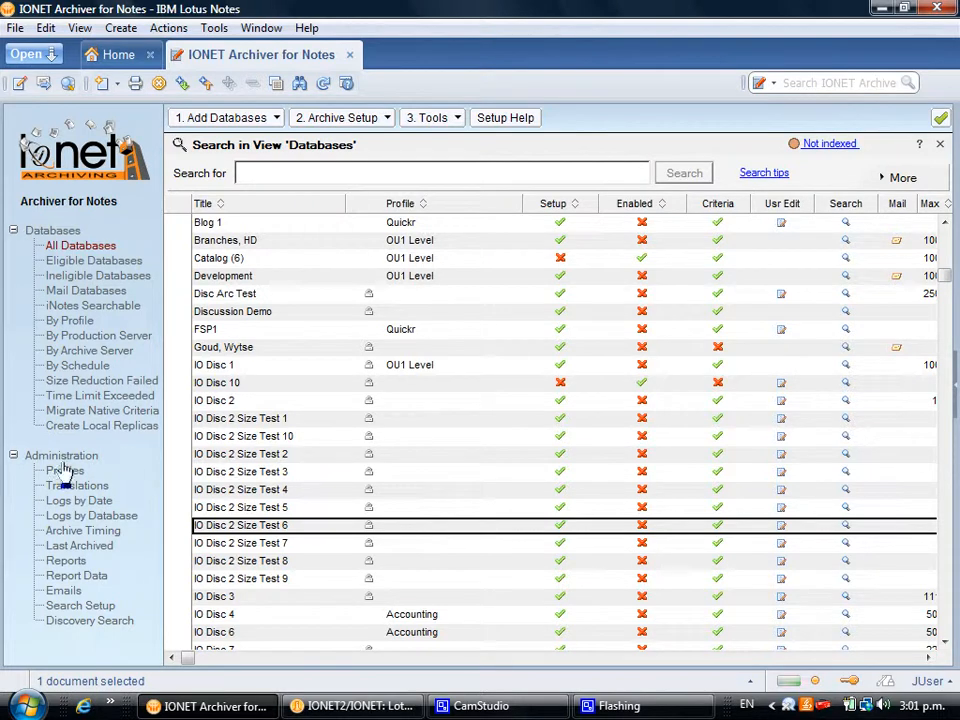
Step: Switch the navigator to the Profiles list under Administration
left_click(72, 473)
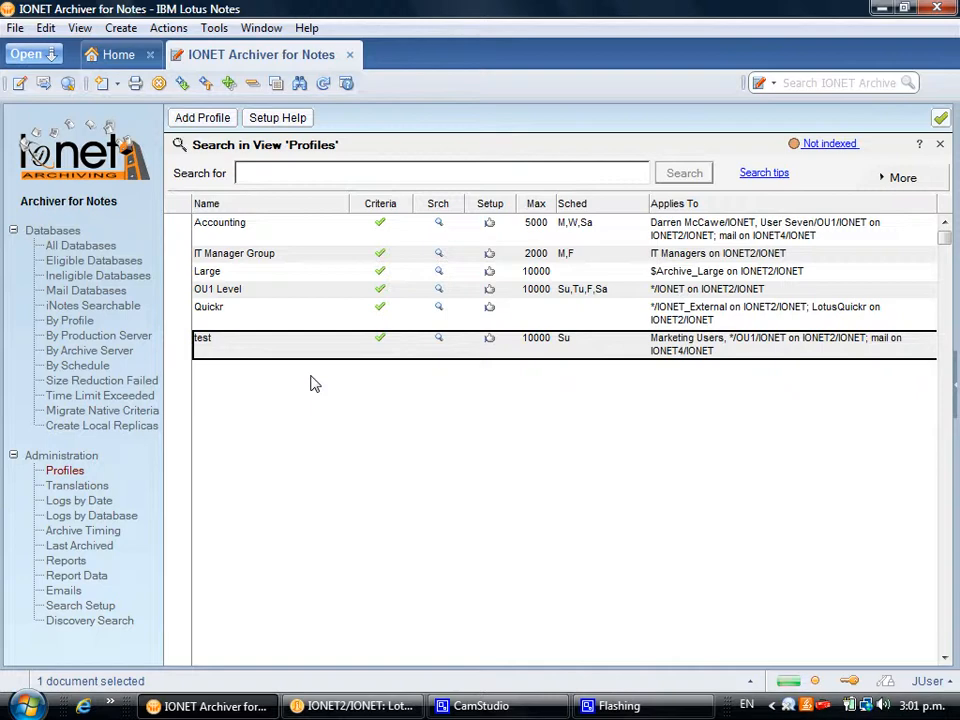
Step: Open the 'test' profile from the Profiles list in a new tab
double_click(304, 345)
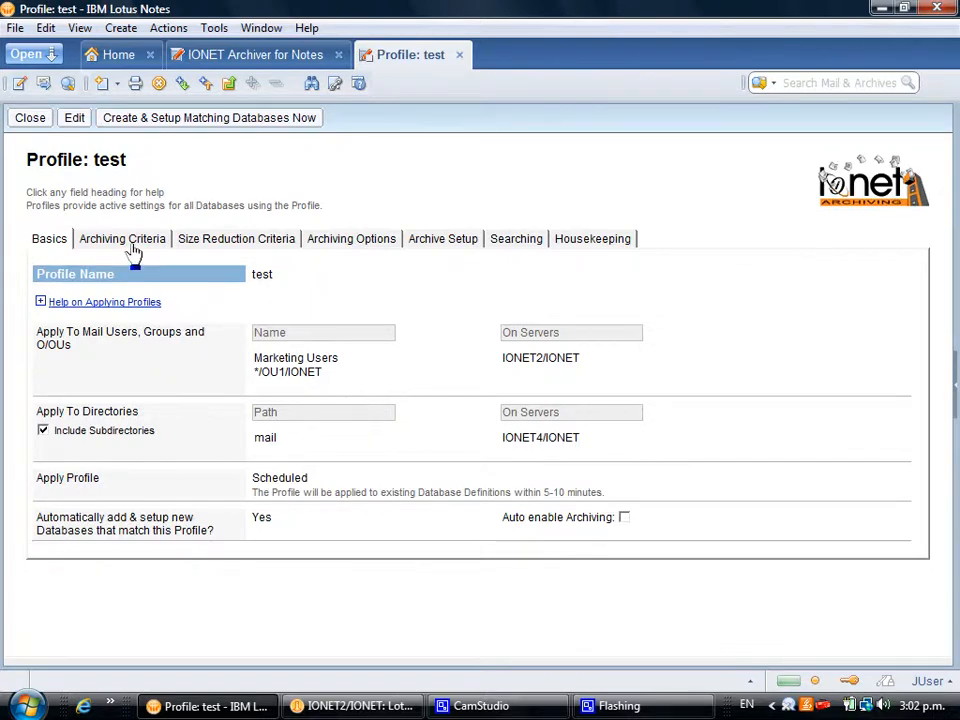
Step: Show the test profile's Archiving Criteria tab and switch the profile into edit mode
left_click(132, 245)
double_click(362, 390)
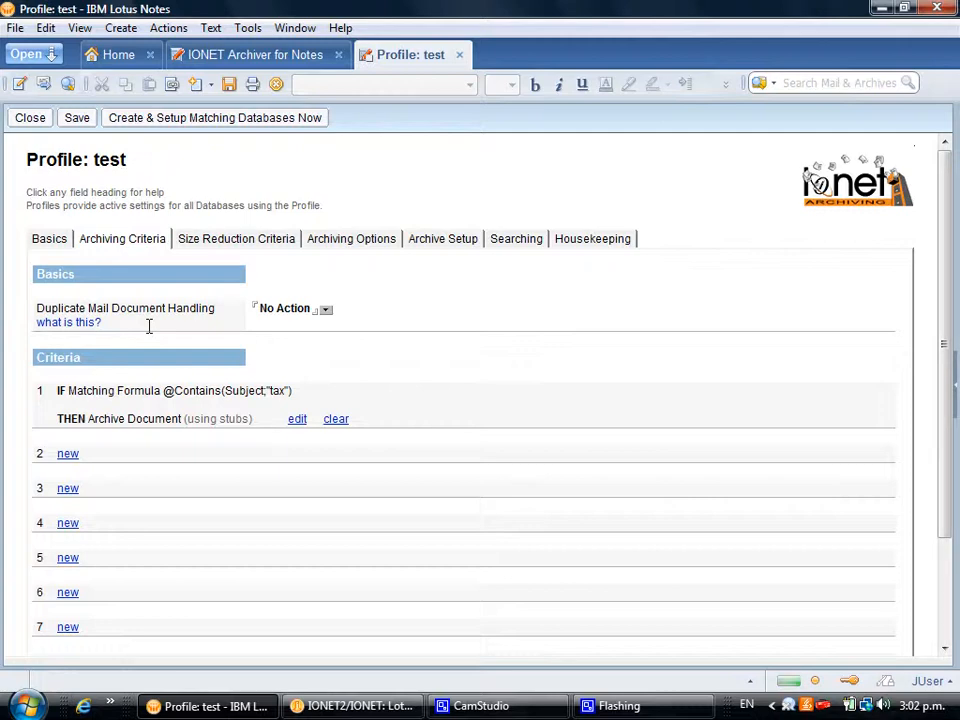
left_click(297, 420)
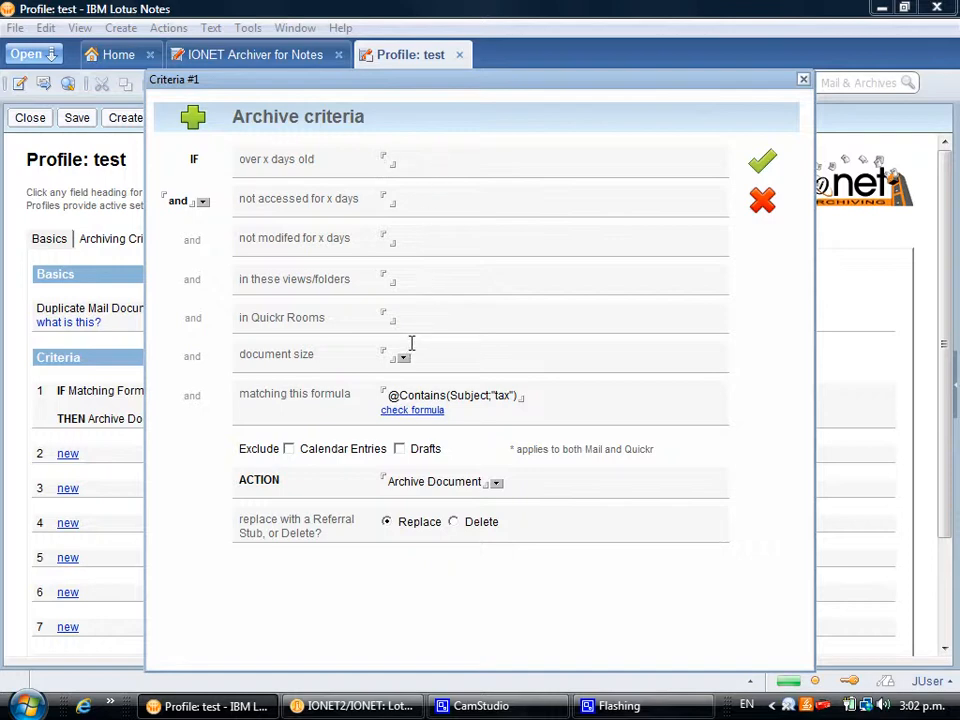
Step: Check the ACTION choices, then close Criteria #1 unchanged, keeping Archive Document
left_click(497, 485)
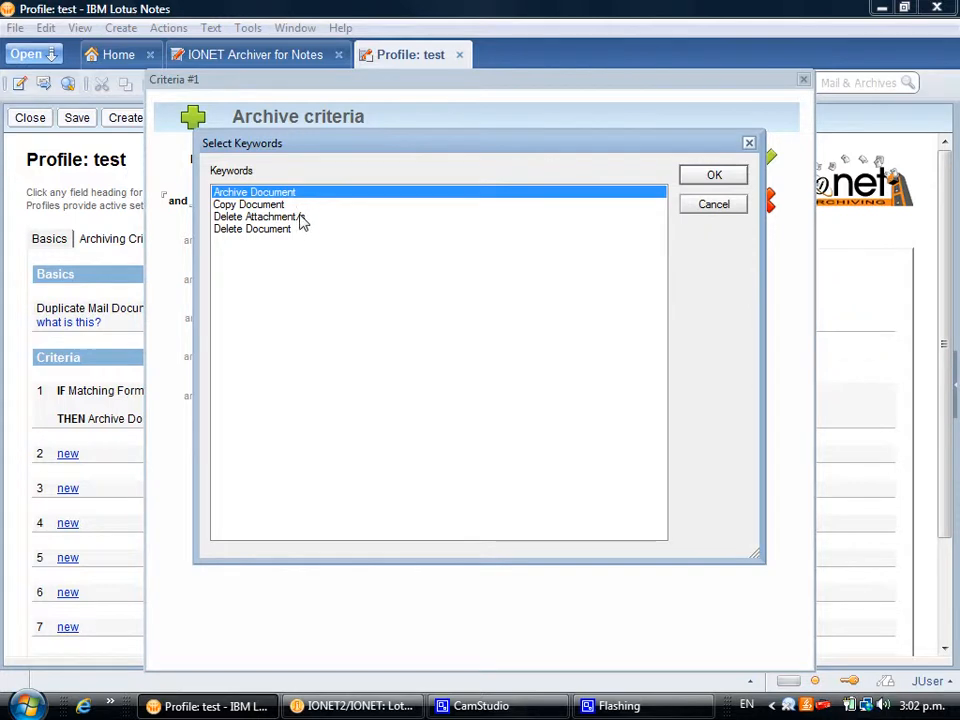
left_click(700, 211)
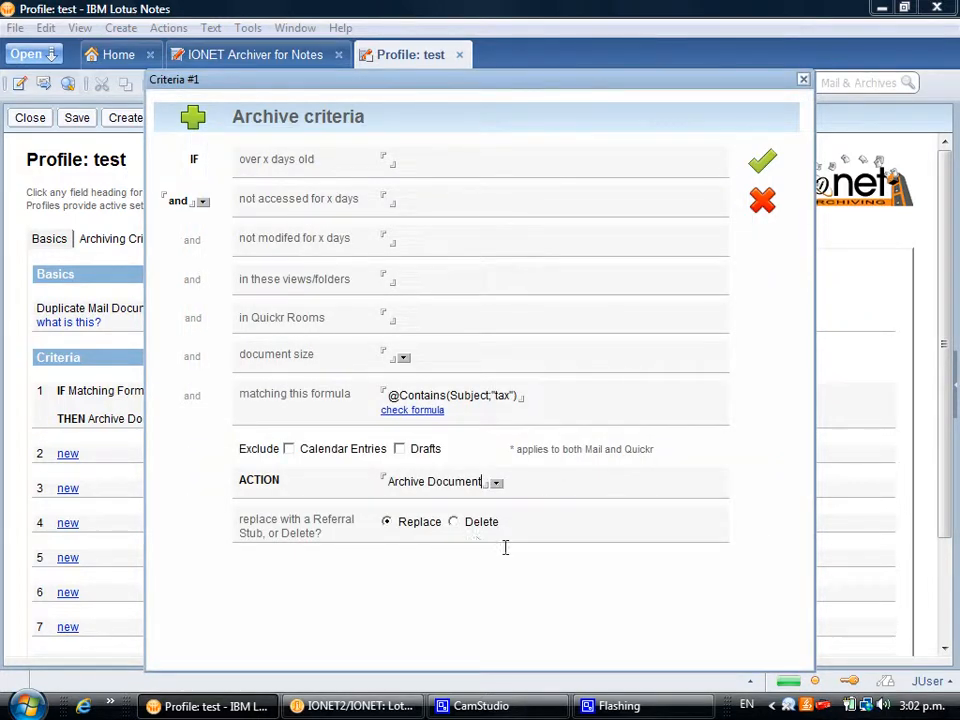
left_click(758, 204)
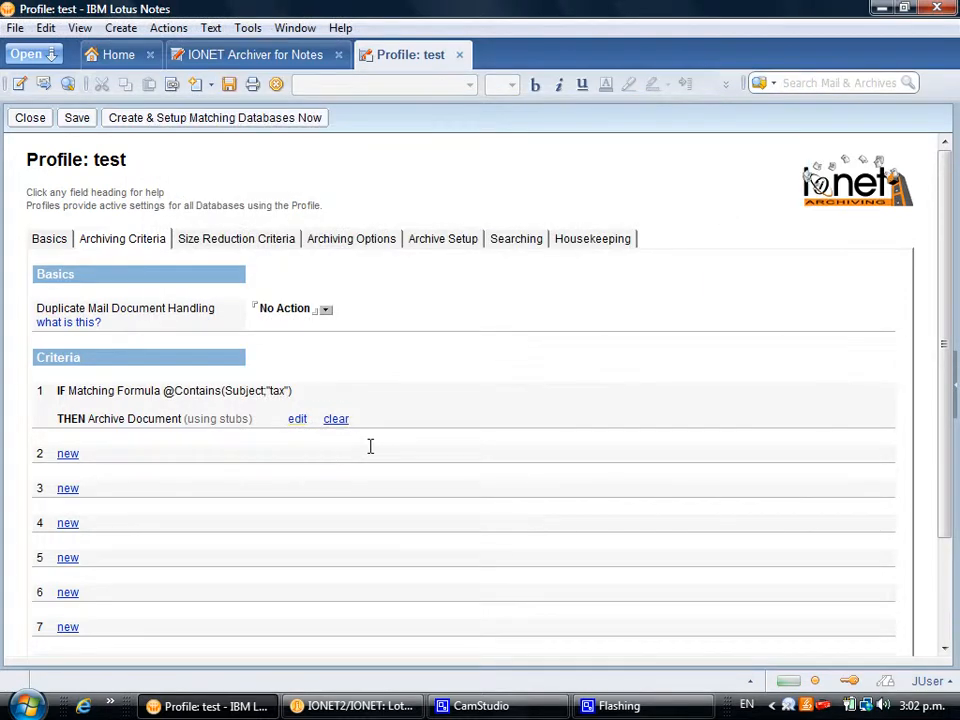
Step: Review Size Reduction Criteria, then show Archiving Options: Sunday runs, 20-minute limit per database
left_click(237, 245)
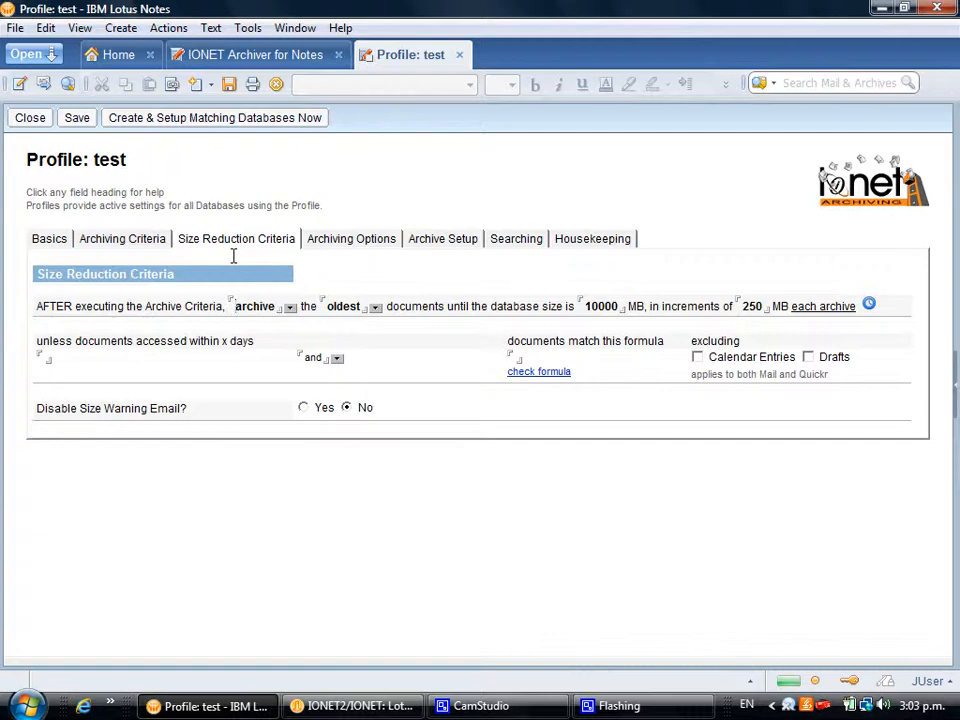
left_click(331, 245)
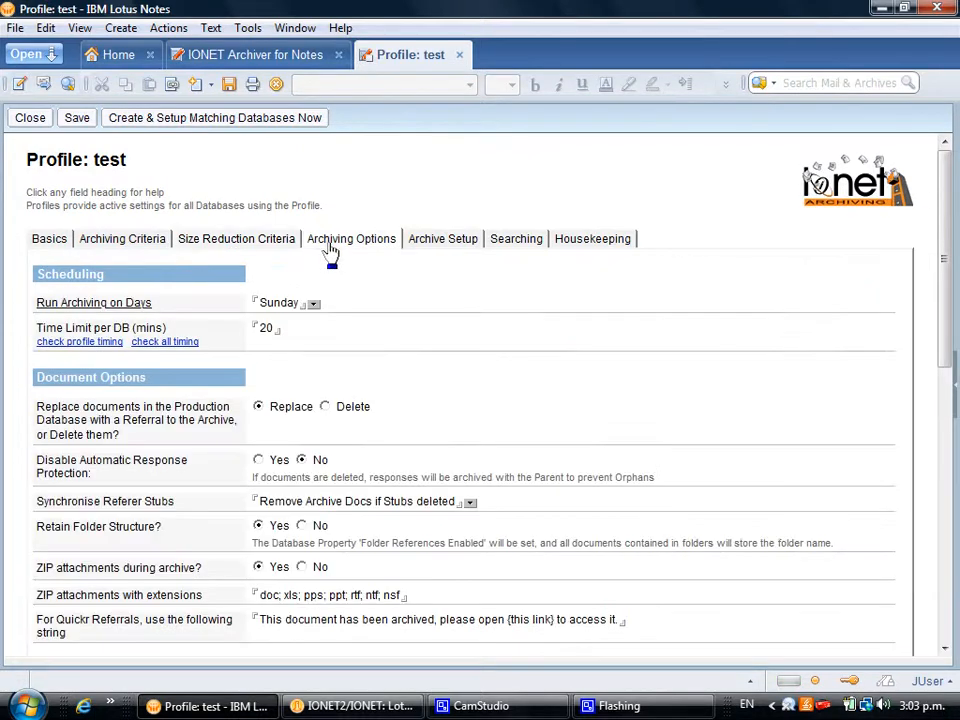
Step: Look through the Archiving Options form from Time Limit per DB, then show Archive Setup
left_click(344, 322)
scroll(354, 338, "down", 3)
scroll(358, 343, "down", 1)
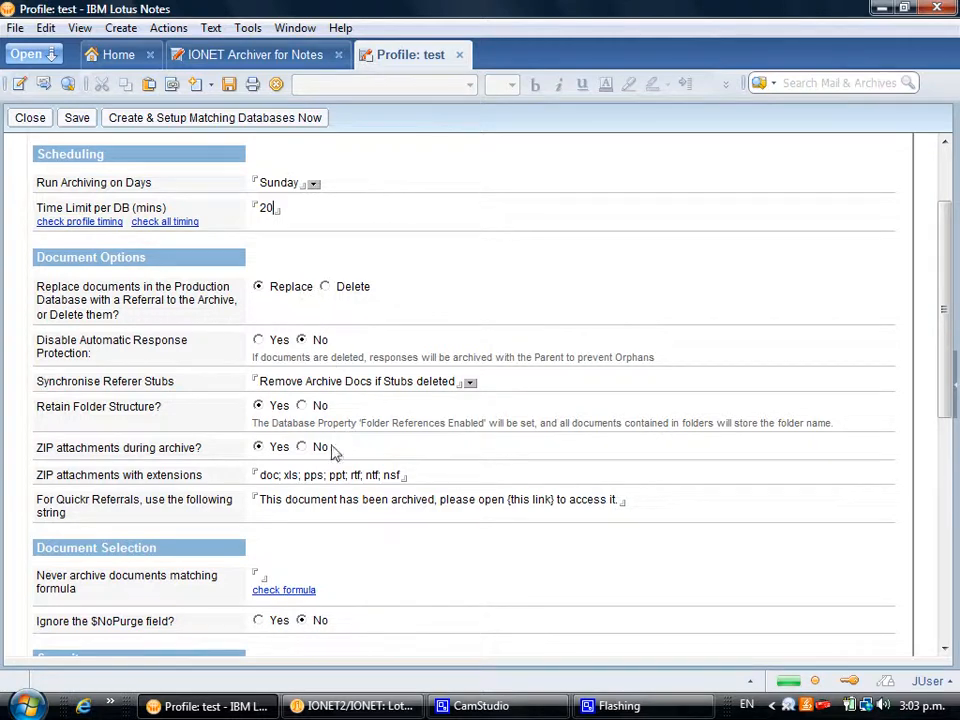
scroll(335, 445, "down", 5)
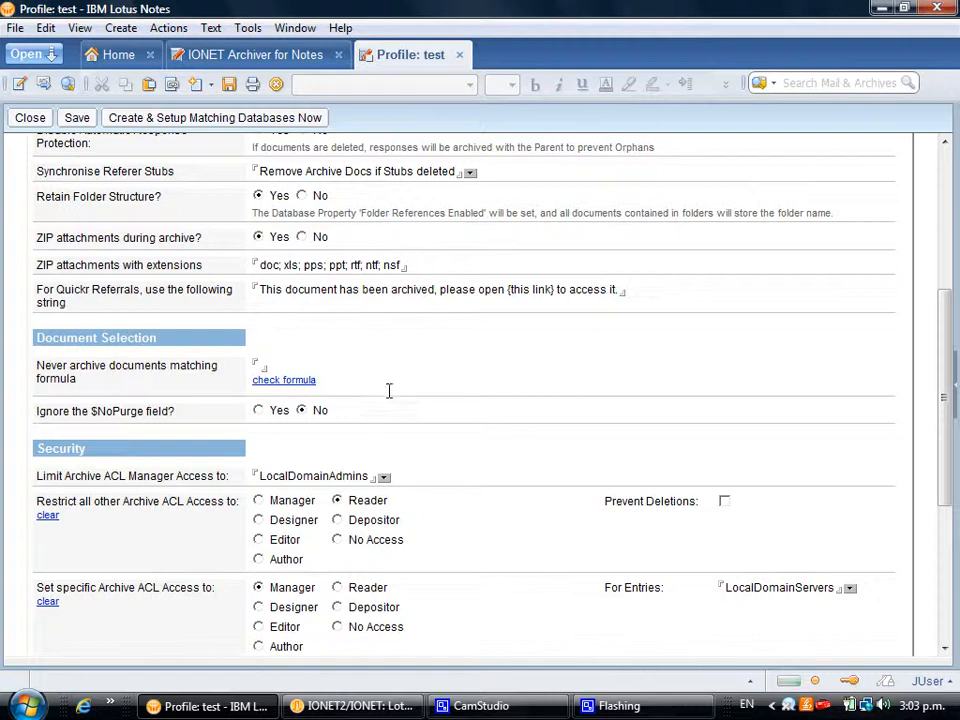
scroll(389, 392, "down", 2)
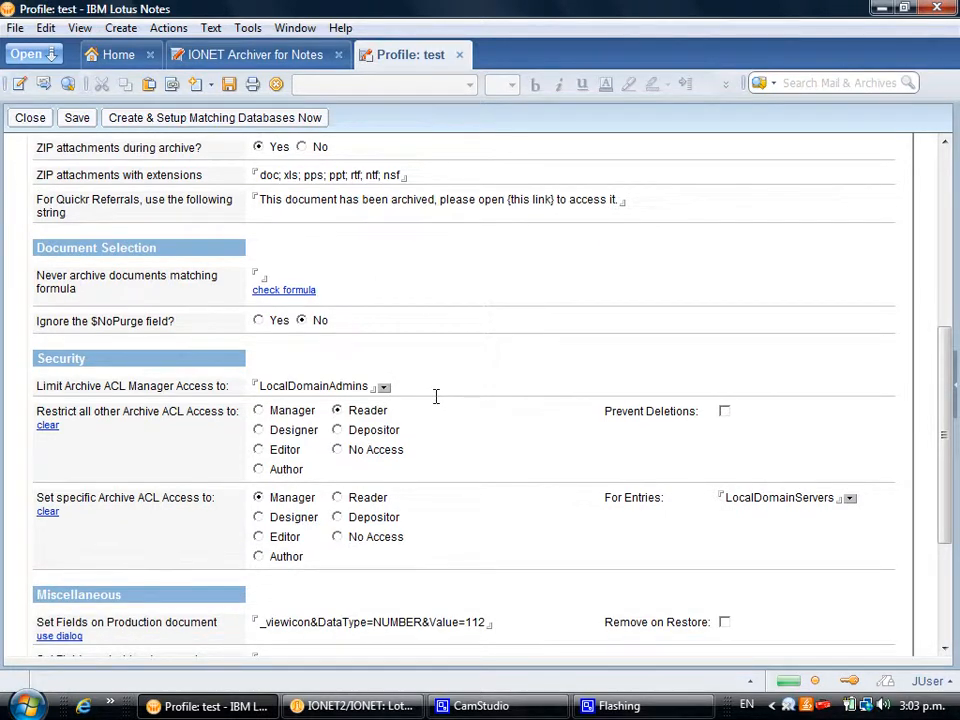
scroll(437, 396, "down", 5)
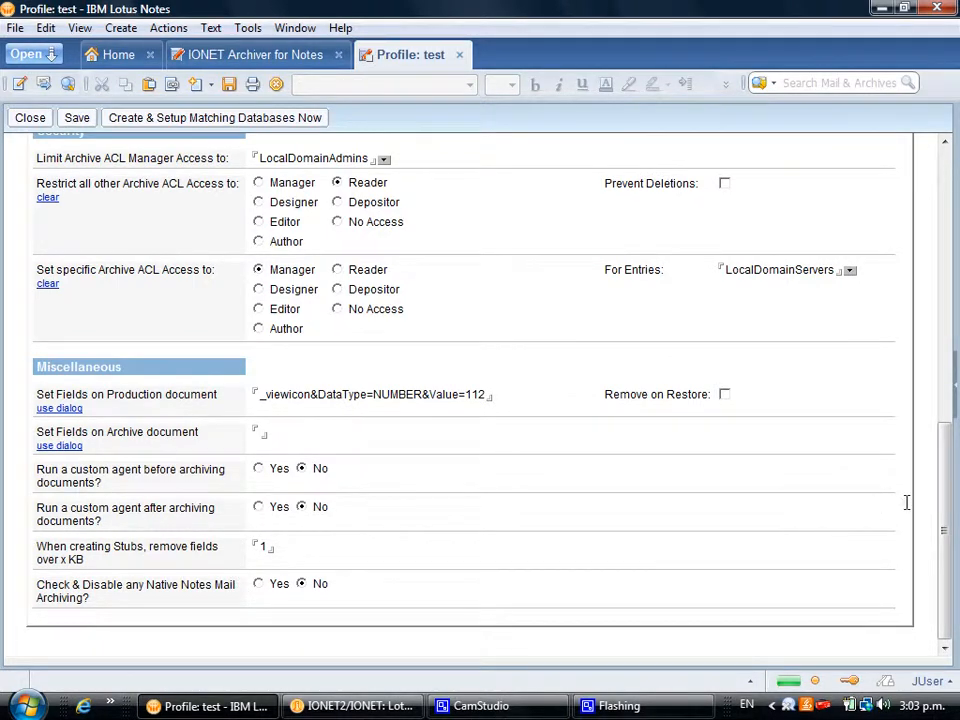
left_click_drag(945, 500, 945, 240)
left_click(446, 233)
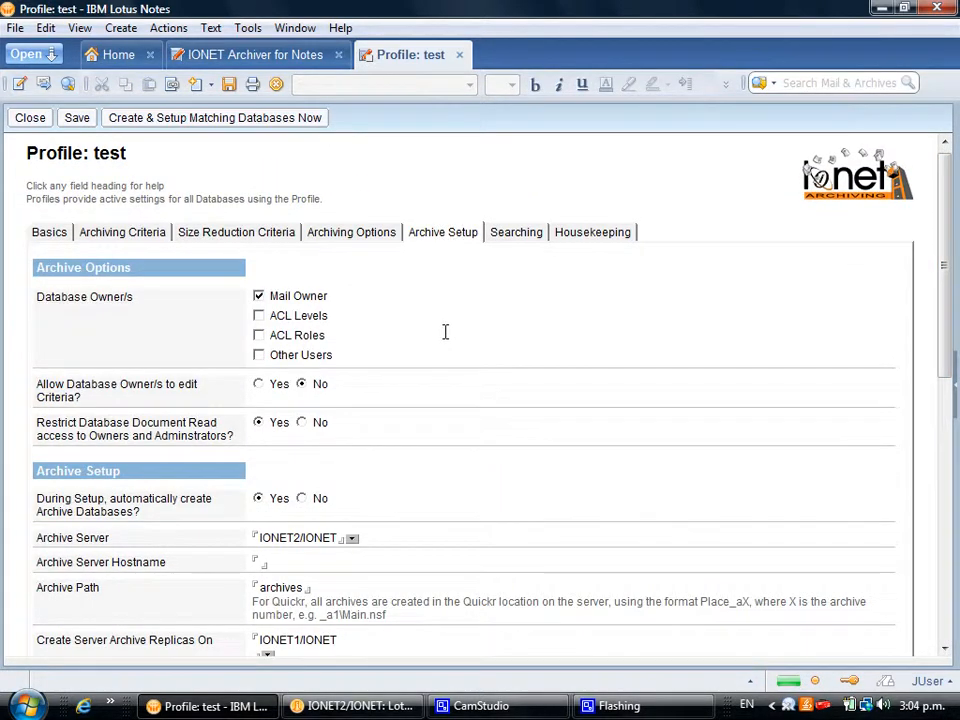
scroll(445, 331, "down", 3)
scroll(445, 331, "down", 1)
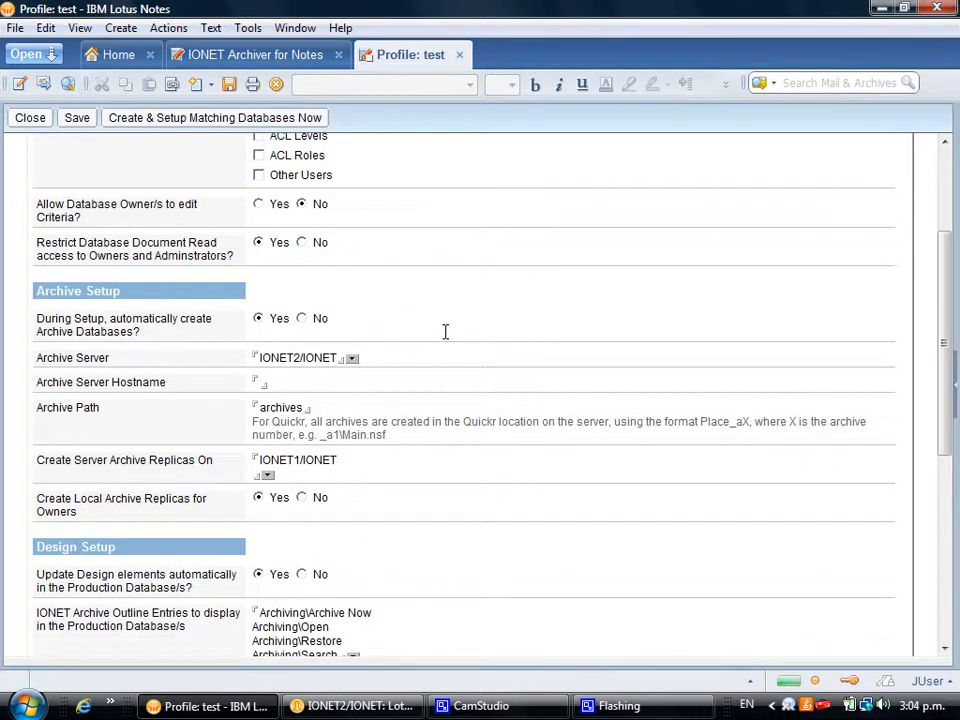
scroll(445, 331, "down", 2)
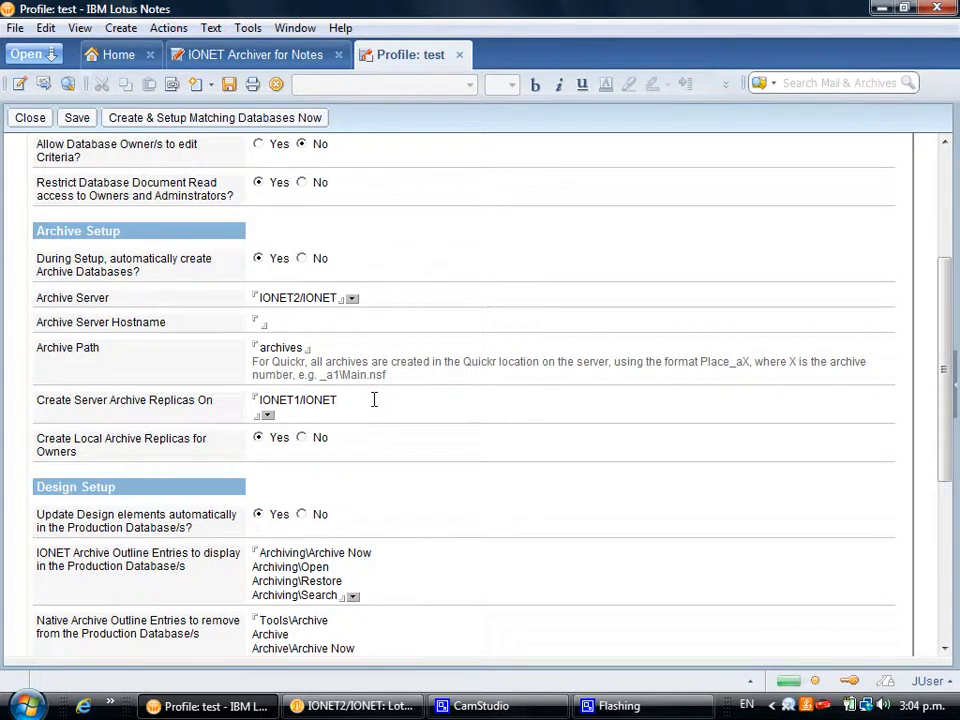
scroll(373, 399, "down", 5)
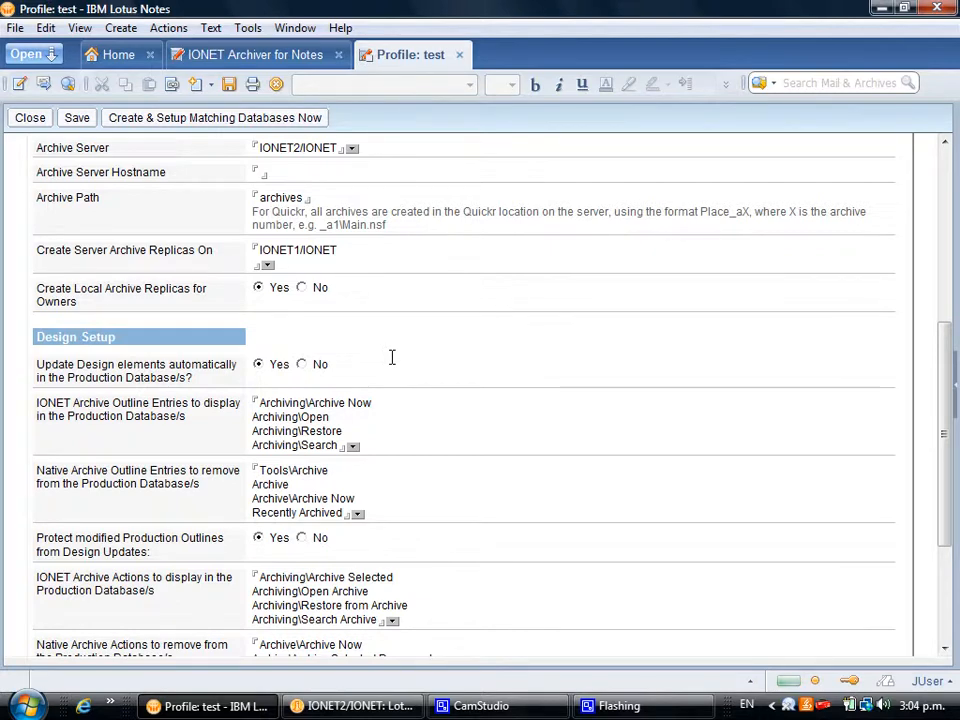
scroll(402, 349, "down", 3)
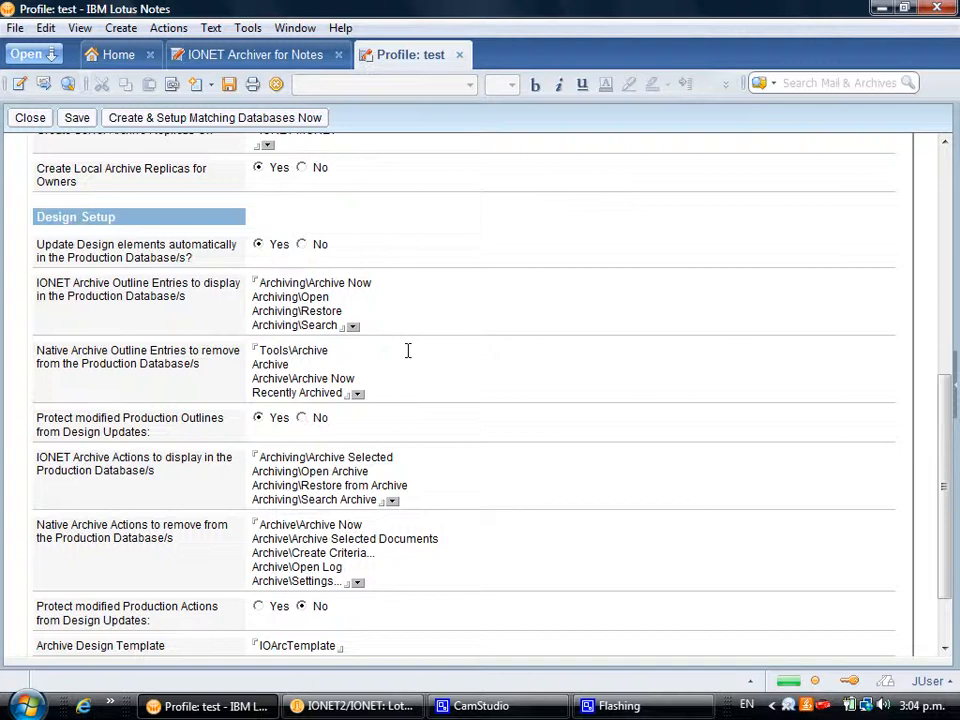
scroll(440, 390, "down", 2)
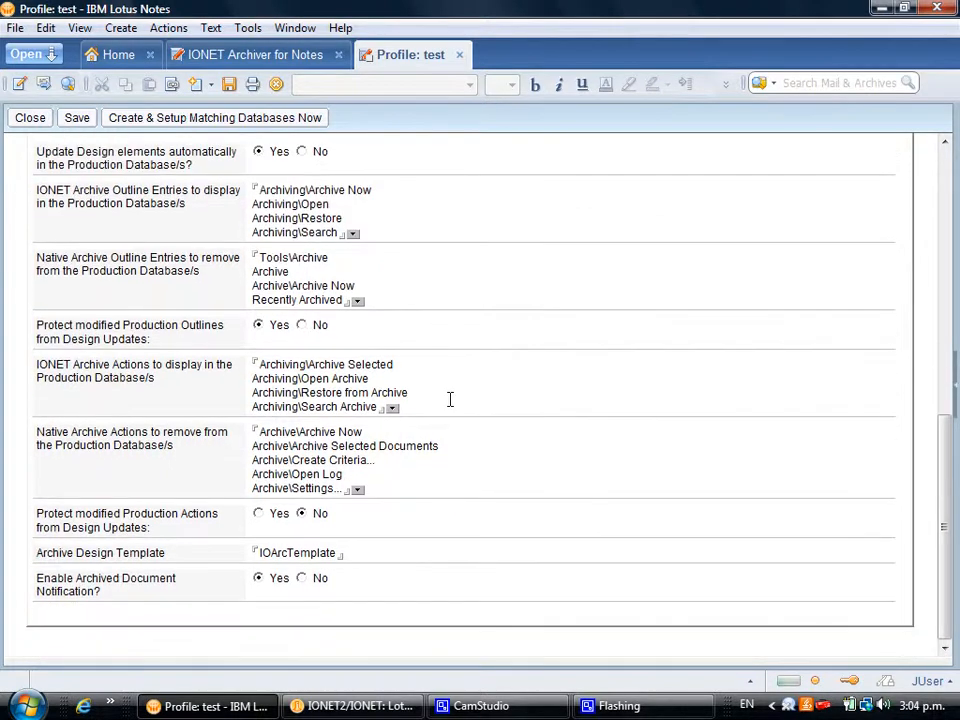
left_click_drag(357, 555, 251, 553)
left_click(358, 553)
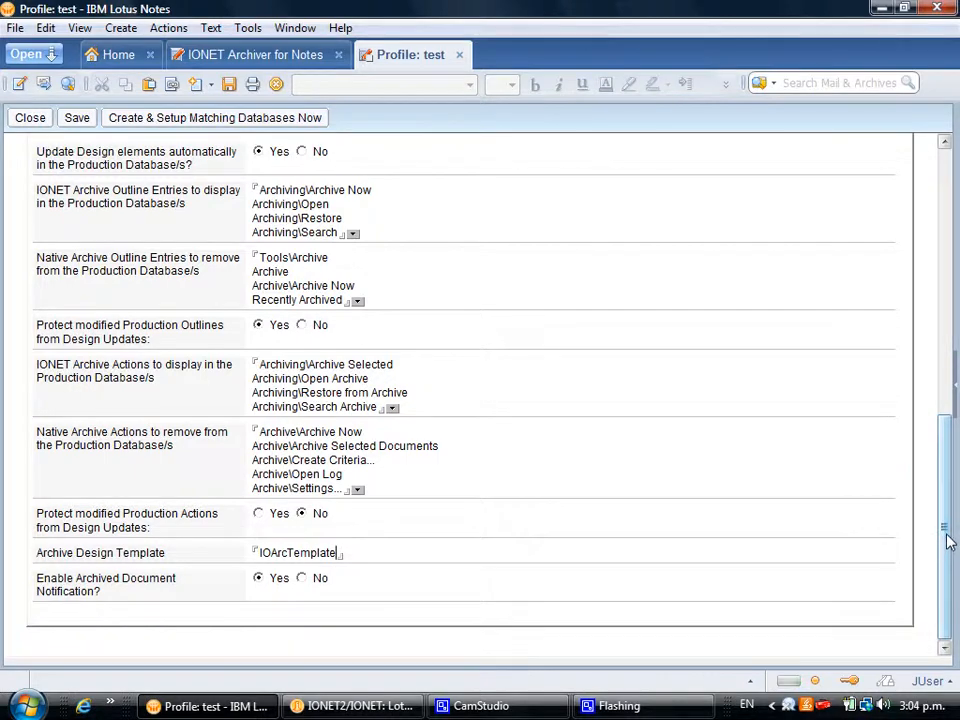
left_click_drag(950, 545, 928, 251)
Step: Scroll through the Searching settings, then show Housekeeping with referer stubs deleted at 5%
left_click(495, 243)
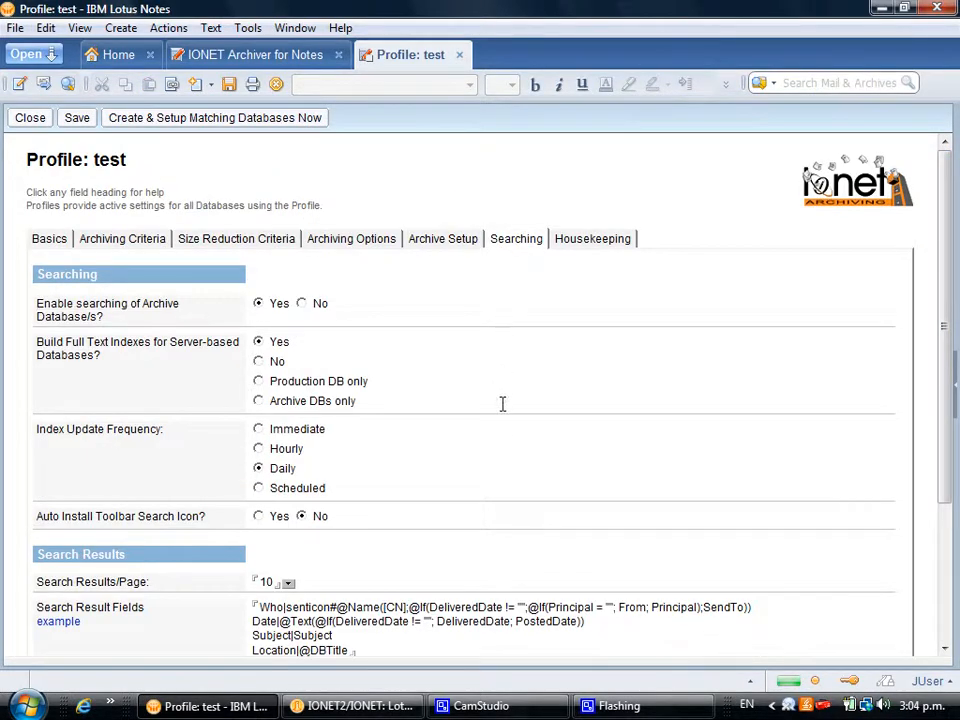
scroll(501, 410, "down", 1)
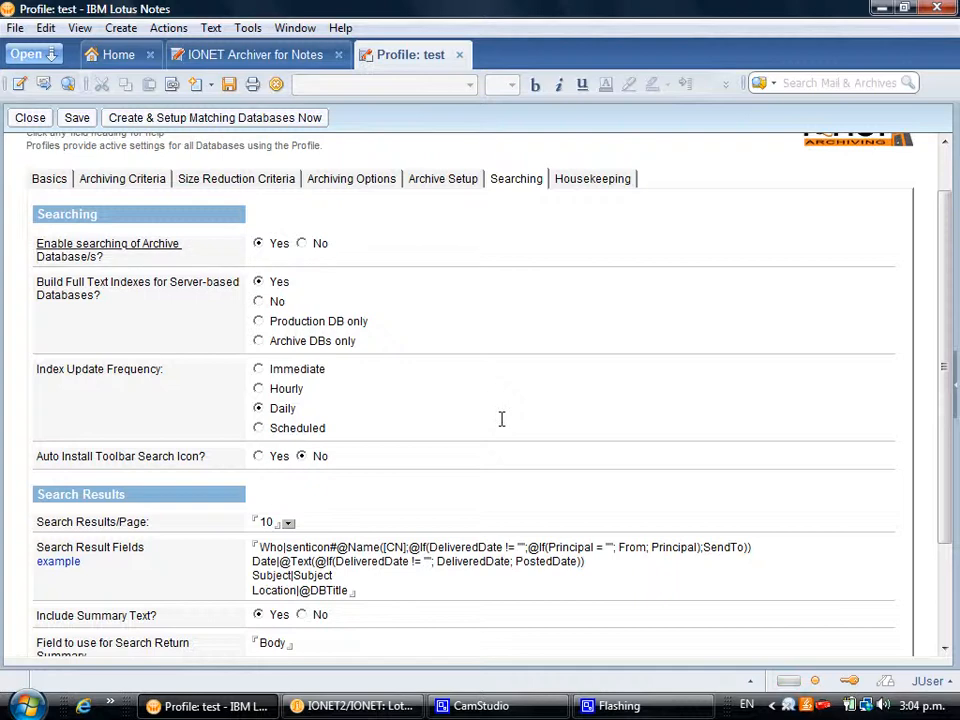
scroll(501, 418, "down", 2)
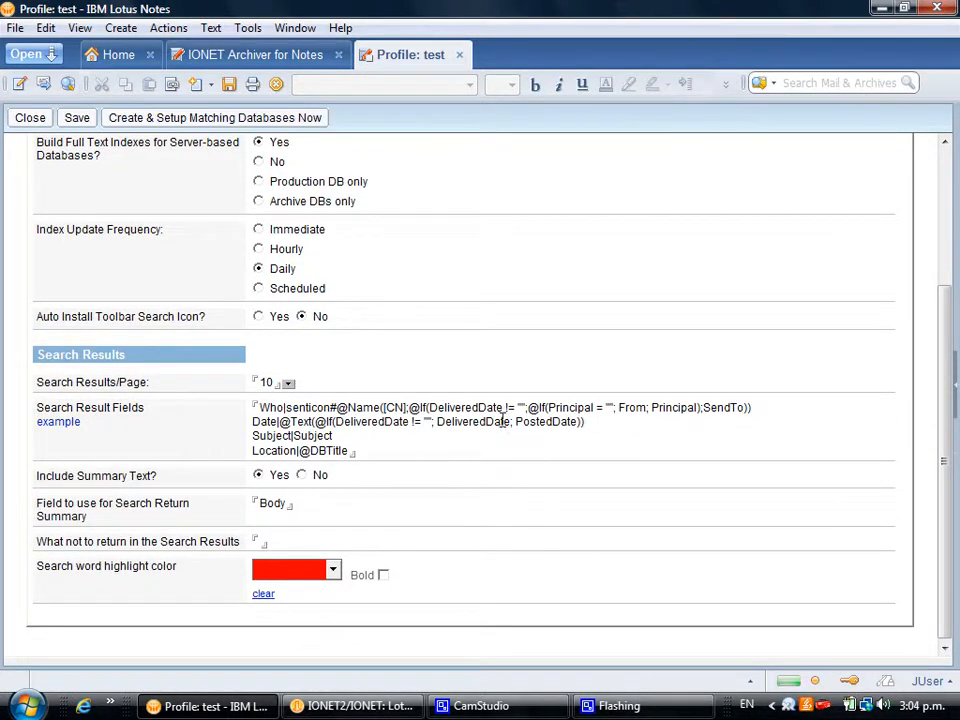
scroll(502, 420, "up", 3)
left_click(575, 224)
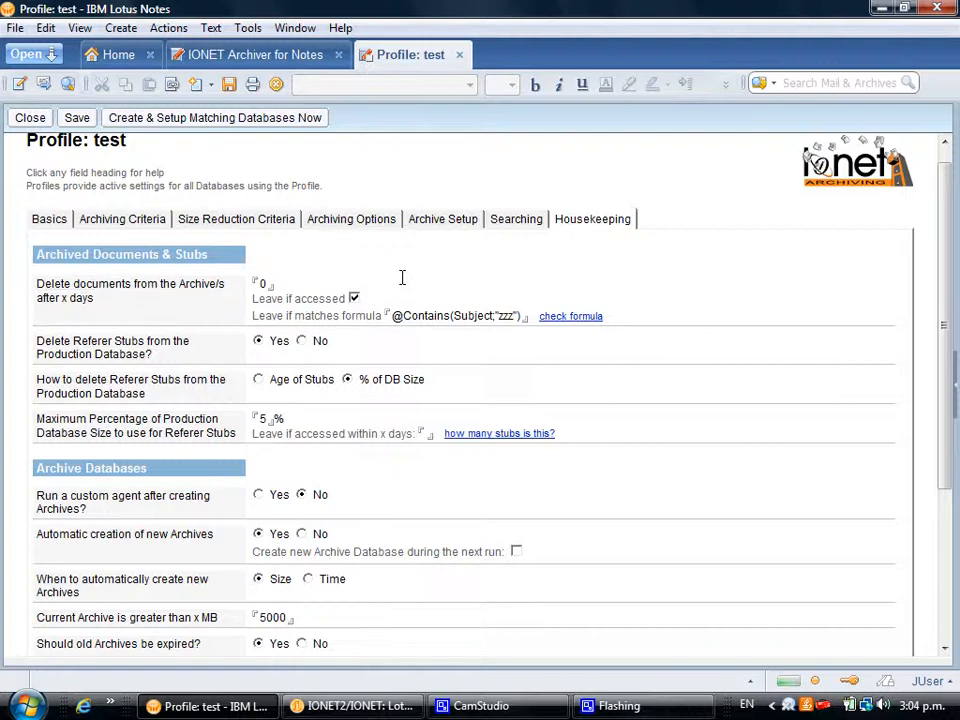
scroll(415, 330, "down", 3)
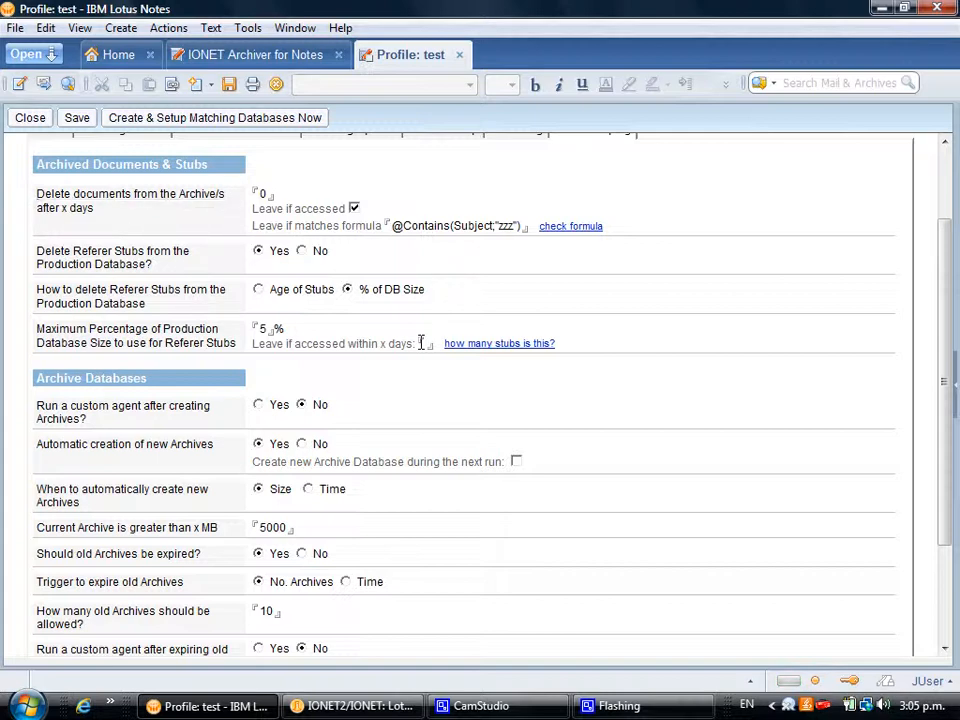
scroll(436, 372, "down", 2)
scroll(436, 372, "down", 1)
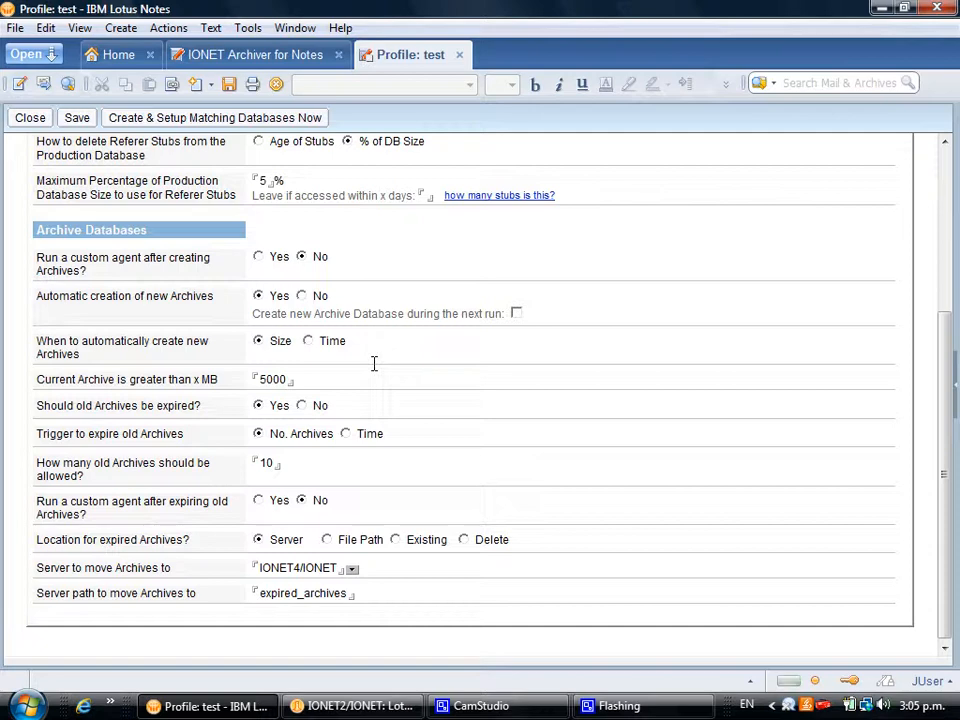
scroll(435, 375, "up", 5)
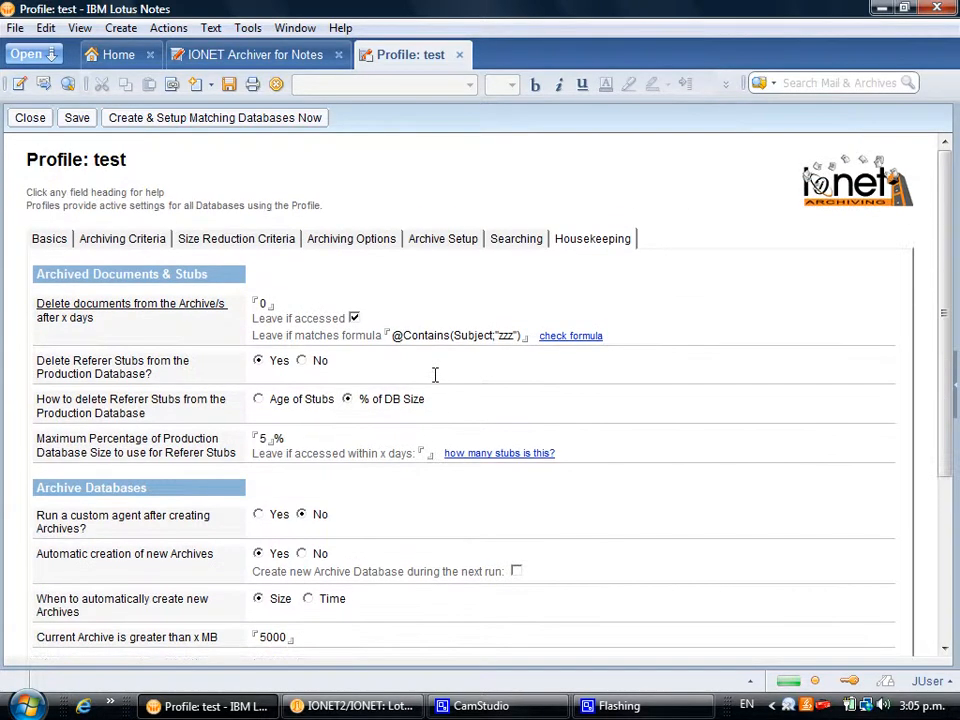